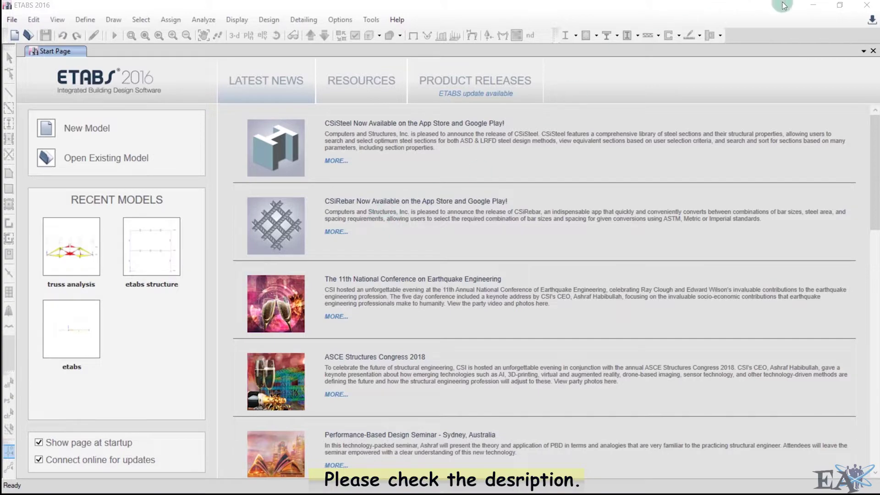
Minimise the ETABS 2016 window to set its start page aside.
{"action": "left_click", "coordinate": [811, 6]}
Restore the AutoCAD drawing and zoom out to frame every plan, elevation and section.
{"action": "mouse_move", "coordinate": [441, 489]}
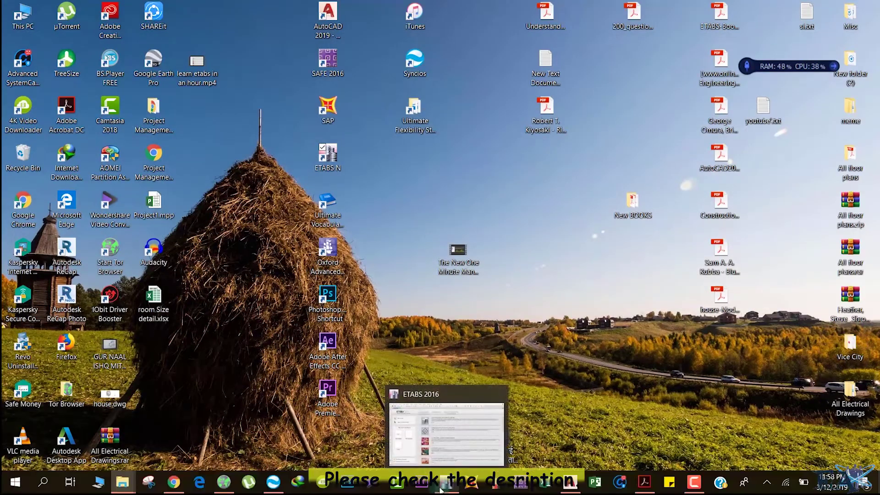
{"action": "left_click", "coordinate": [564, 487]}
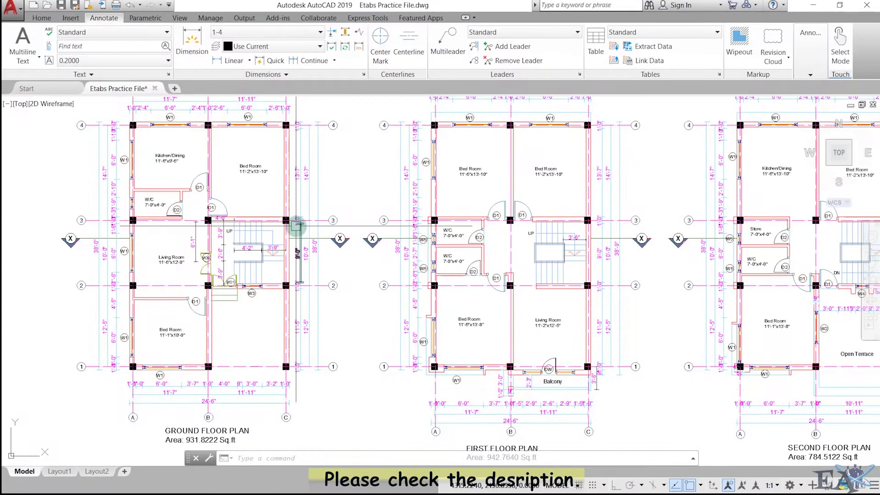
{"action": "scroll", "coordinate": [298, 238], "scroll_direction": "down", "scroll_amount": 5}
{"action": "key", "text": "Escape"}
{"action": "key", "text": "Escape"}
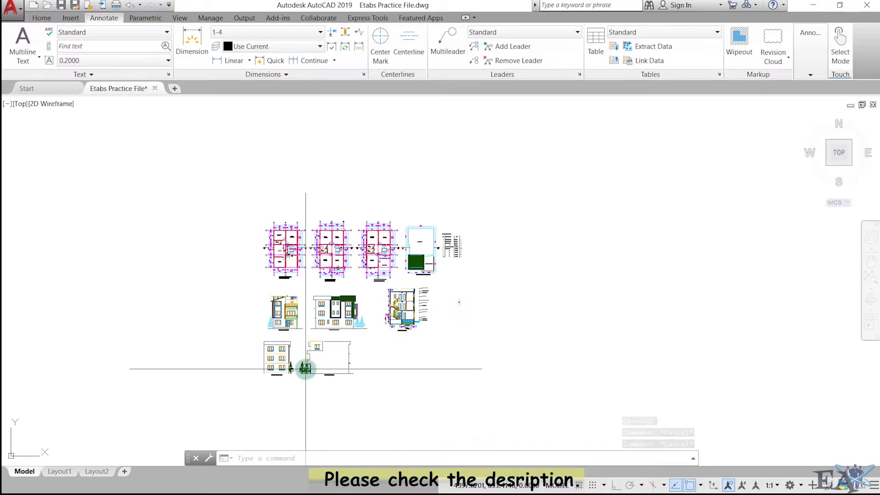
{"action": "middle_click_drag", "start_coordinate": [307, 364], "coordinate": [282, 291]}
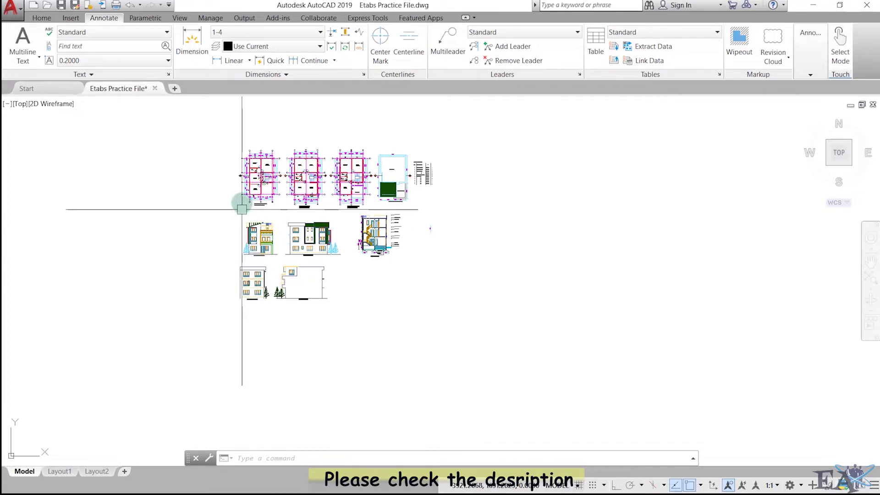
Zoom in on the Ground Floor Plan to read its rooms and 931.8222 Sq.ft total.
{"action": "scroll", "coordinate": [260, 193], "scroll_direction": "up", "scroll_amount": 2}
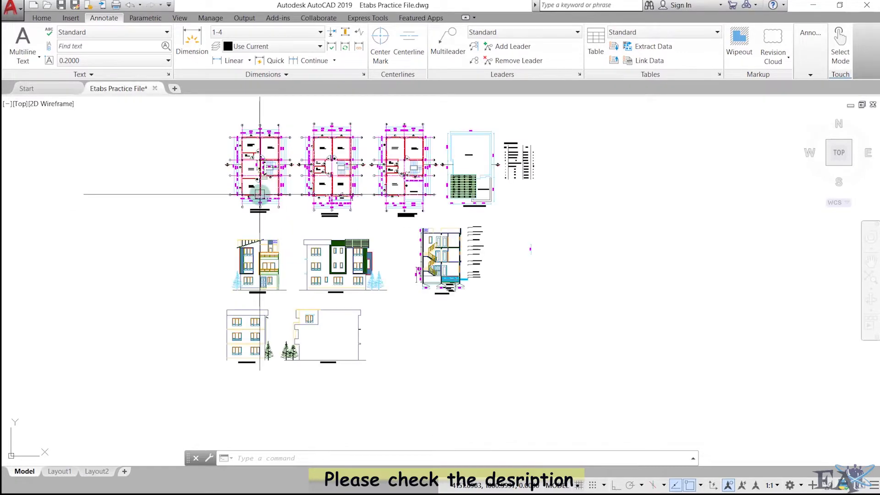
{"action": "scroll", "coordinate": [256, 146], "scroll_direction": "up", "scroll_amount": 2}
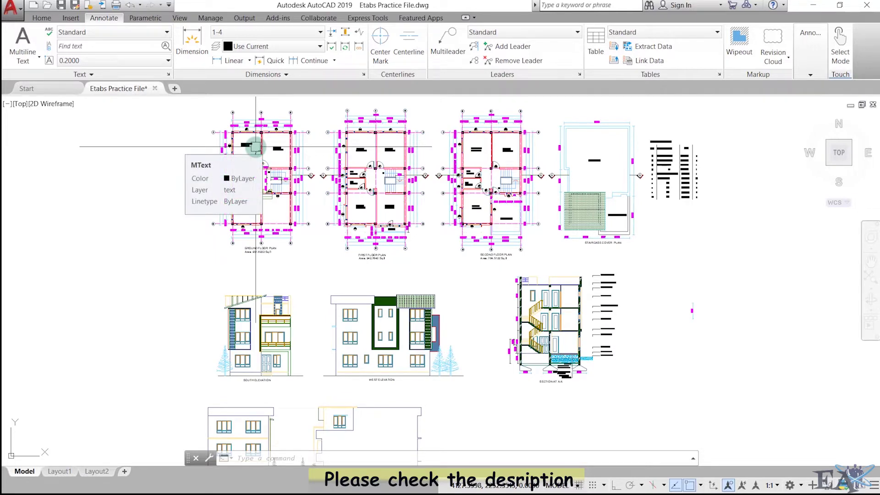
{"action": "scroll", "coordinate": [255, 146], "scroll_direction": "up", "scroll_amount": 2}
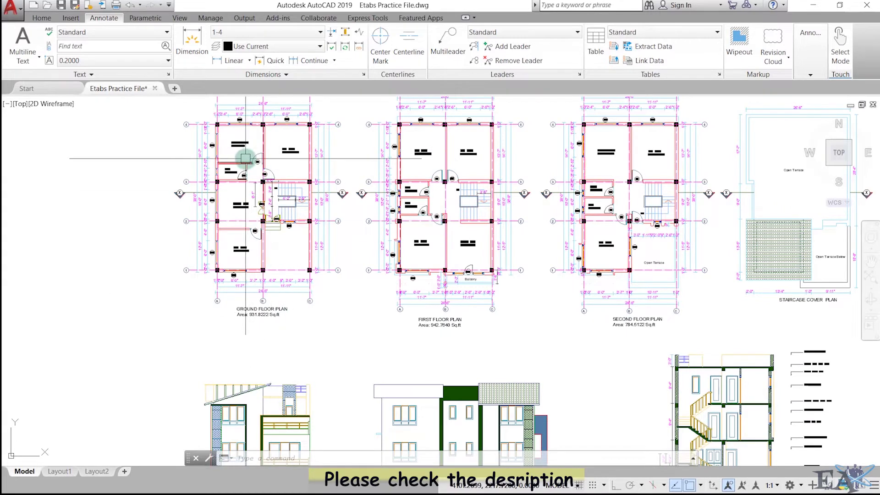
{"action": "middle_click_drag", "start_coordinate": [245, 158], "coordinate": [259, 199]}
{"action": "scroll", "coordinate": [257, 211], "scroll_direction": "up", "scroll_amount": 2}
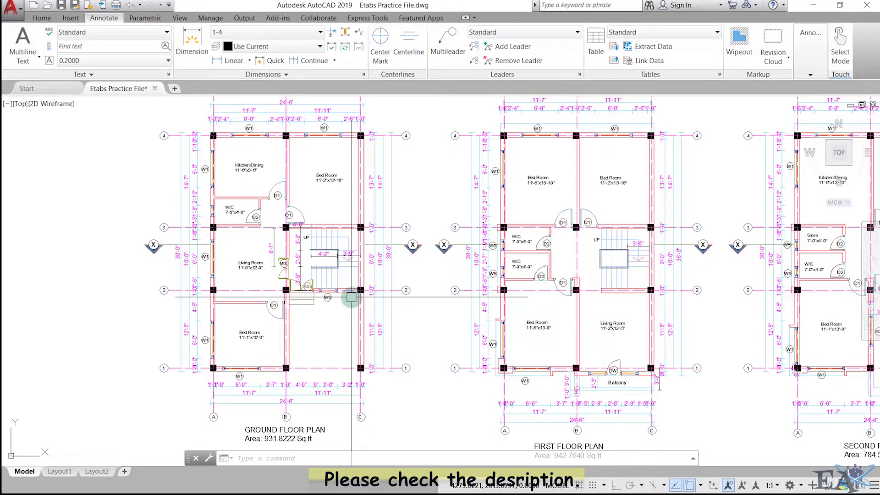
Pan right across the Second Floor Plan, Staircase Cover Plan and Openings Schedule.
{"action": "mouse_move", "coordinate": [454, 290]}
{"action": "middle_mouse_down"}
{"action": "mouse_move", "coordinate": [308, 271]}
{"action": "mouse_move", "coordinate": [306, 289]}
{"action": "middle_mouse_up"}
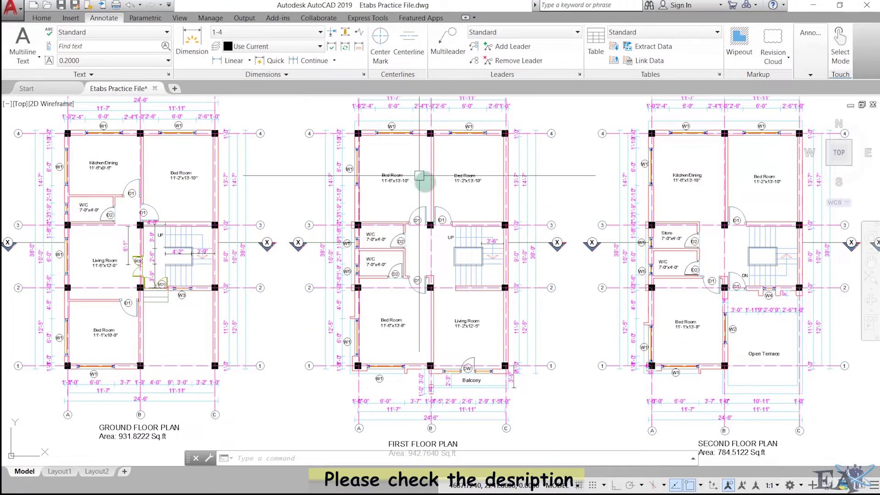
{"action": "middle_click_drag", "start_coordinate": [520, 180], "coordinate": [272, 167]}
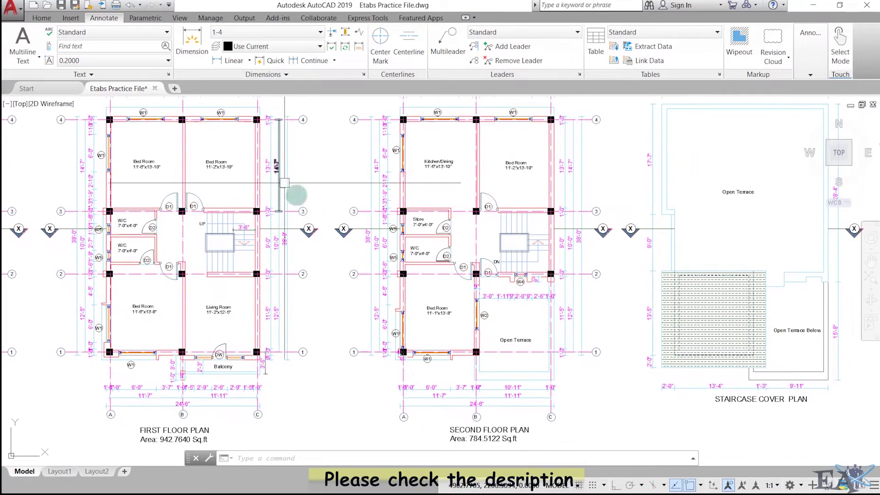
{"action": "middle_click_drag", "start_coordinate": [552, 195], "coordinate": [351, 187]}
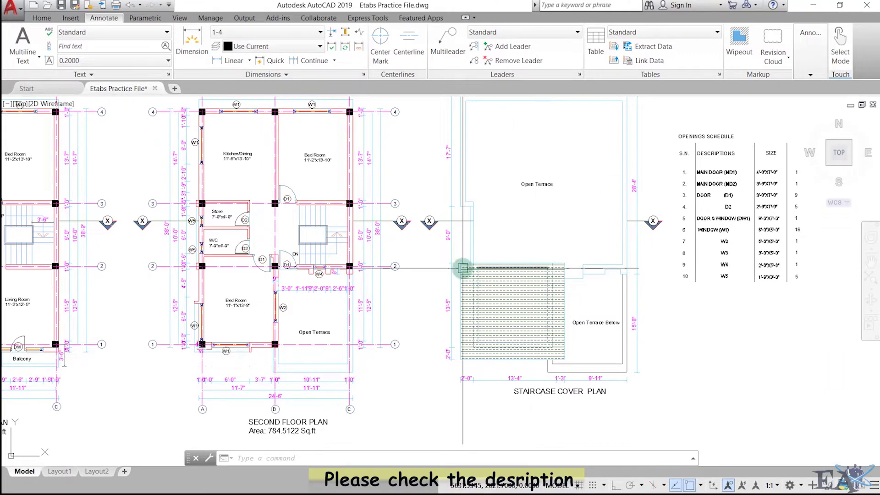
Zoom in on the South Elevation.
{"action": "scroll", "coordinate": [463, 271], "scroll_direction": "down", "scroll_amount": 5}
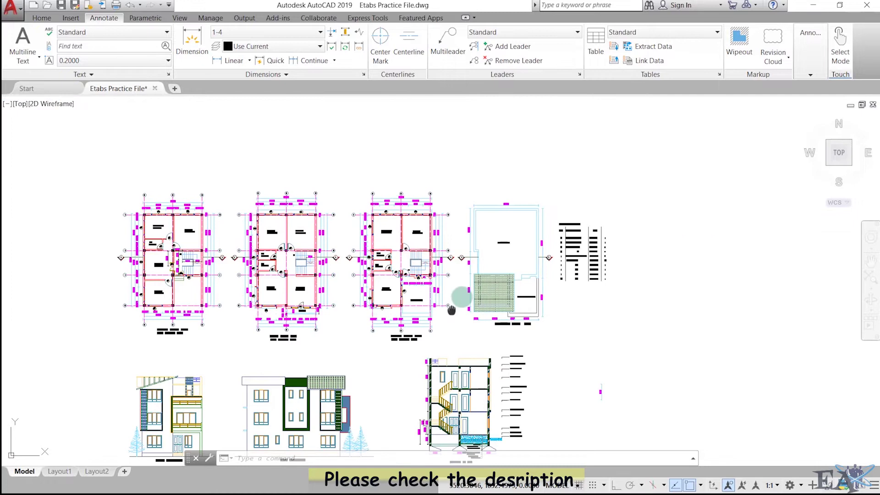
{"action": "middle_click_drag", "start_coordinate": [452, 310], "coordinate": [558, 222]}
{"action": "scroll", "coordinate": [279, 375], "scroll_direction": "up", "scroll_amount": 3}
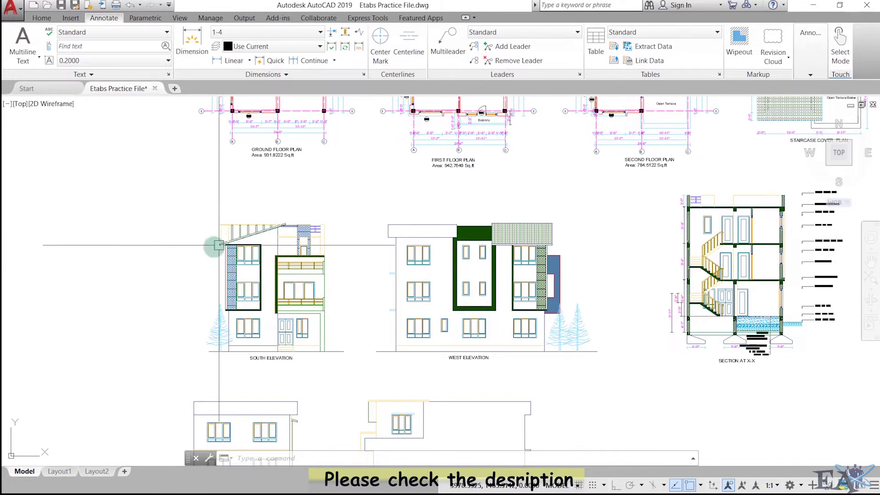
Move across the West, North and East elevations and Section X-X, then show the full sheet.
{"action": "scroll", "coordinate": [455, 231], "scroll_direction": "down", "scroll_amount": 4}
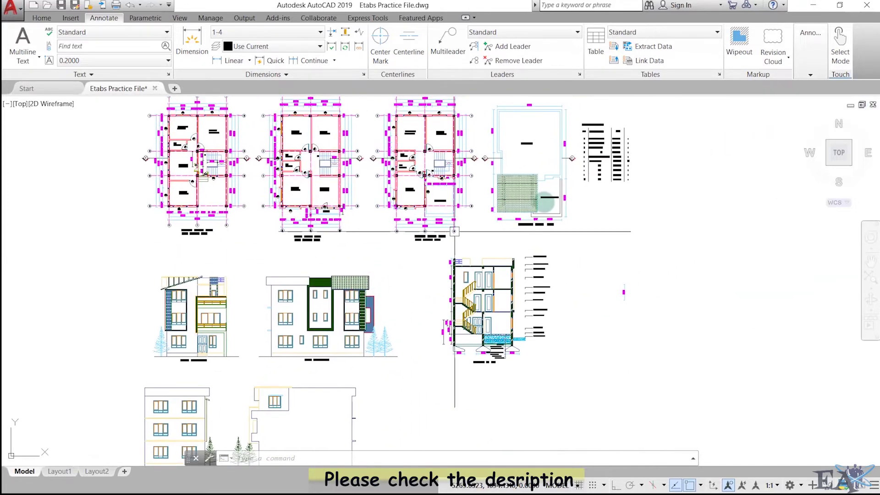
{"action": "scroll", "coordinate": [546, 202], "scroll_direction": "up", "scroll_amount": 4}
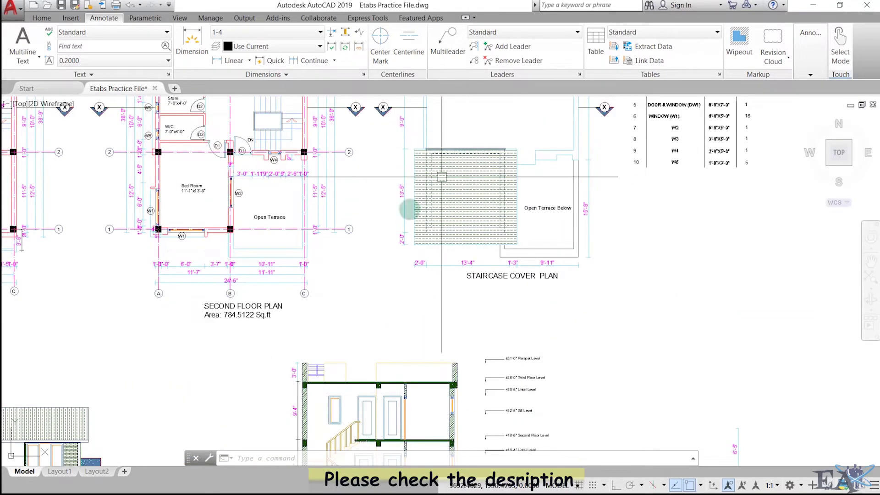
{"action": "scroll", "coordinate": [237, 304], "scroll_direction": "down", "scroll_amount": 4}
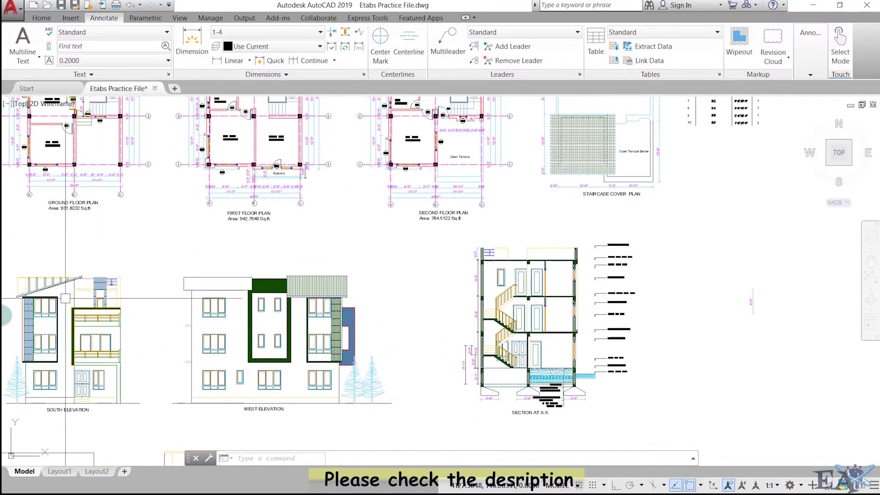
{"action": "middle_click_drag", "start_coordinate": [9, 316], "coordinate": [167, 261]}
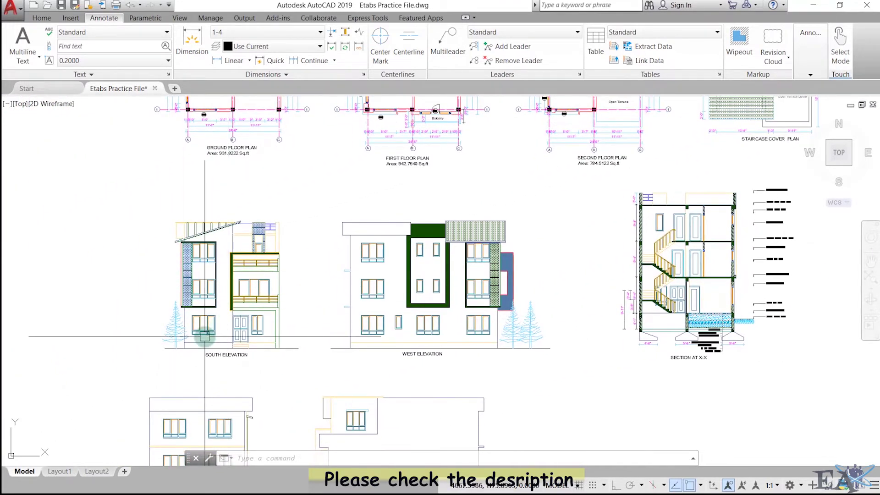
{"action": "mouse_move", "coordinate": [492, 344]}
{"action": "middle_mouse_down"}
{"action": "mouse_move", "coordinate": [483, 200]}
{"action": "mouse_move", "coordinate": [493, 177]}
{"action": "middle_mouse_up"}
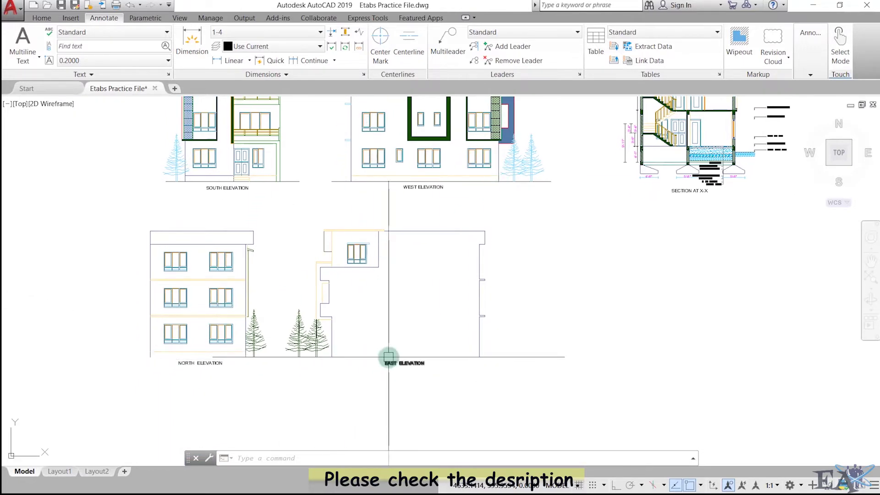
{"action": "scroll", "coordinate": [388, 358], "scroll_direction": "down", "scroll_amount": 4}
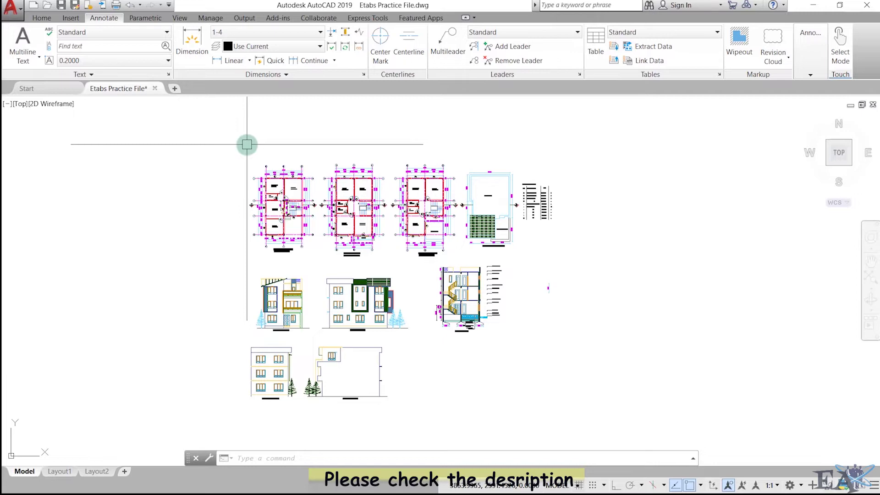
{"action": "scroll", "coordinate": [460, 355], "scroll_direction": "up", "scroll_amount": 5}
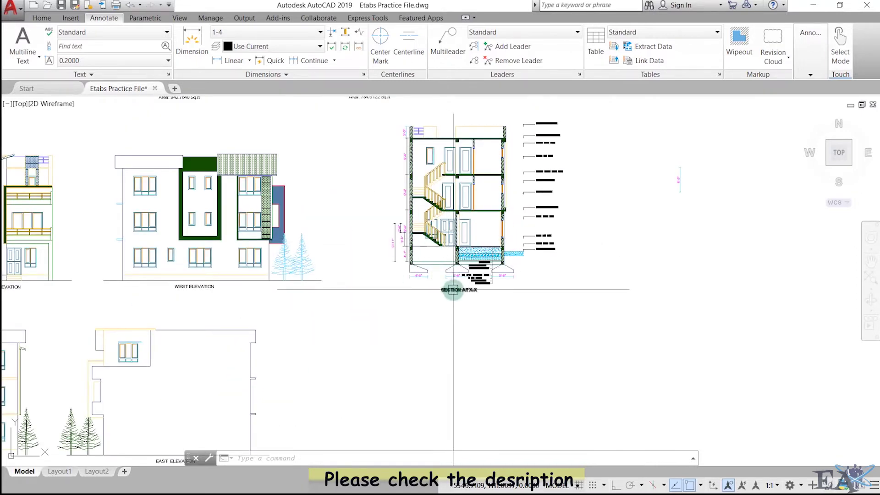
{"action": "scroll", "coordinate": [320, 239], "scroll_direction": "down", "scroll_amount": 6}
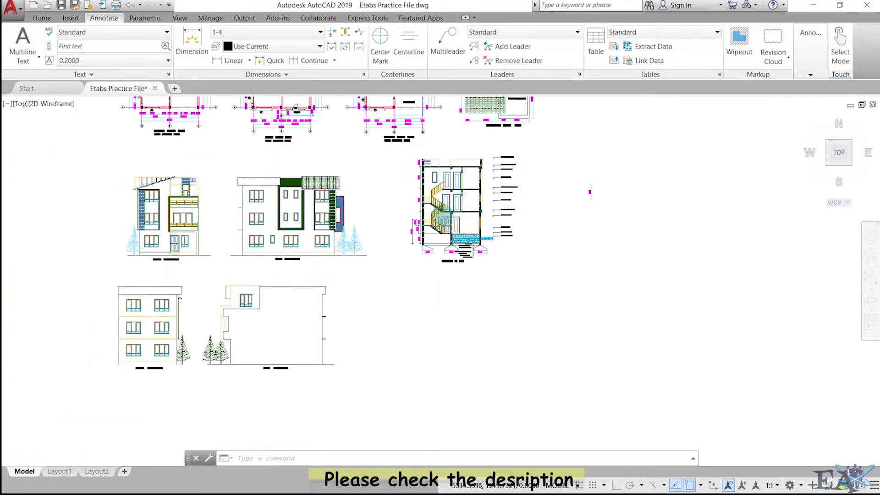
{"action": "scroll", "coordinate": [320, 239], "scroll_direction": "up", "scroll_amount": 8}
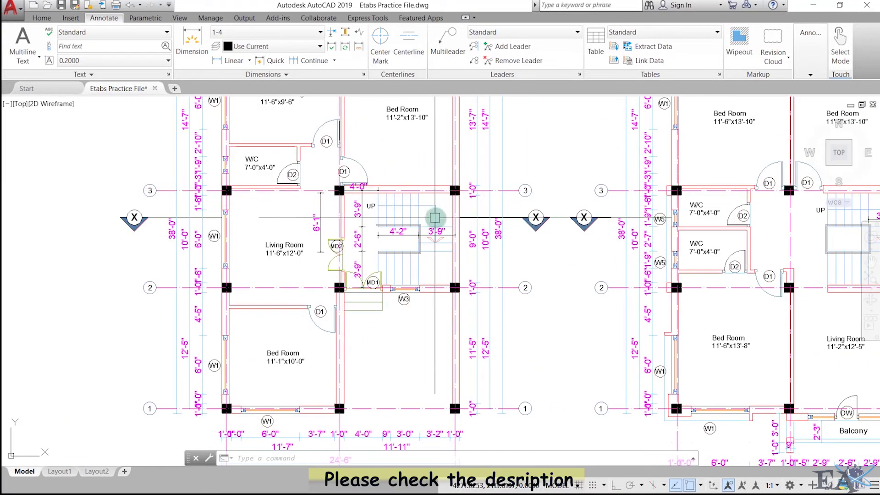
{"action": "scroll", "coordinate": [455, 217], "scroll_direction": "down", "scroll_amount": 5}
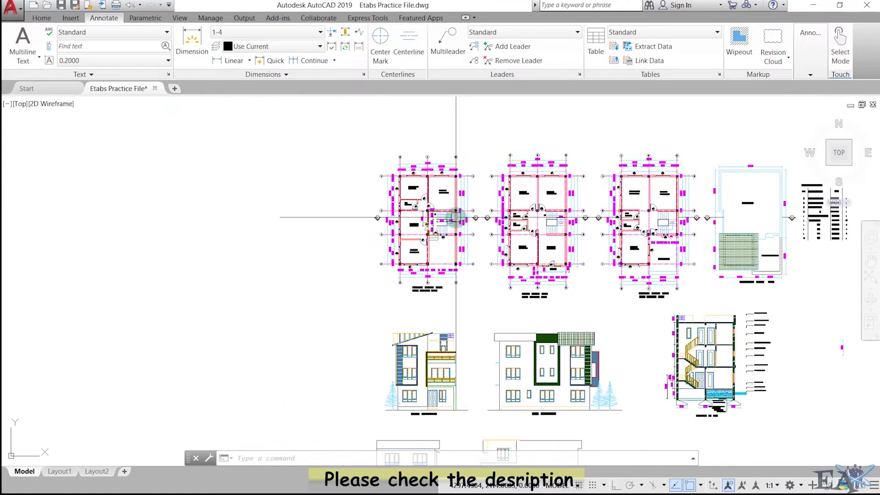
{"action": "middle_click_drag", "start_coordinate": [475, 299], "coordinate": [283, 283]}
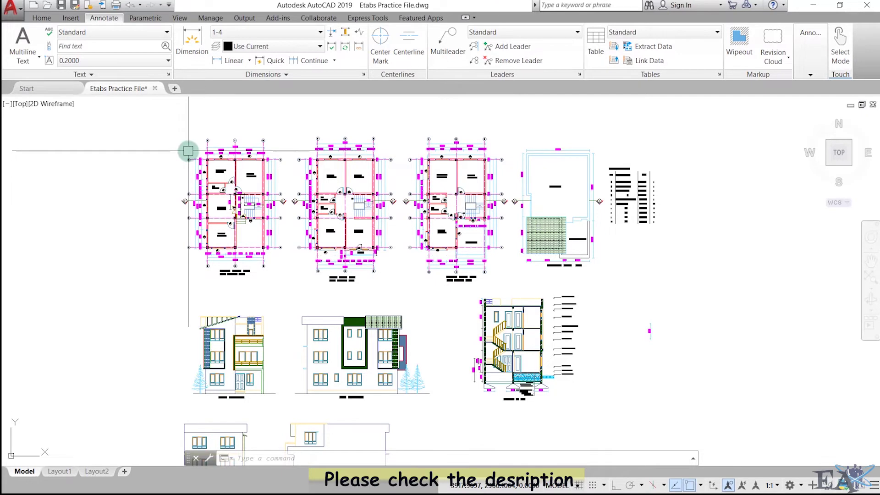
Zoom into the floor plans and pan between them, including the first floor's three bedrooms and balcony.
{"action": "scroll", "coordinate": [188, 225], "scroll_direction": "up", "scroll_amount": 4}
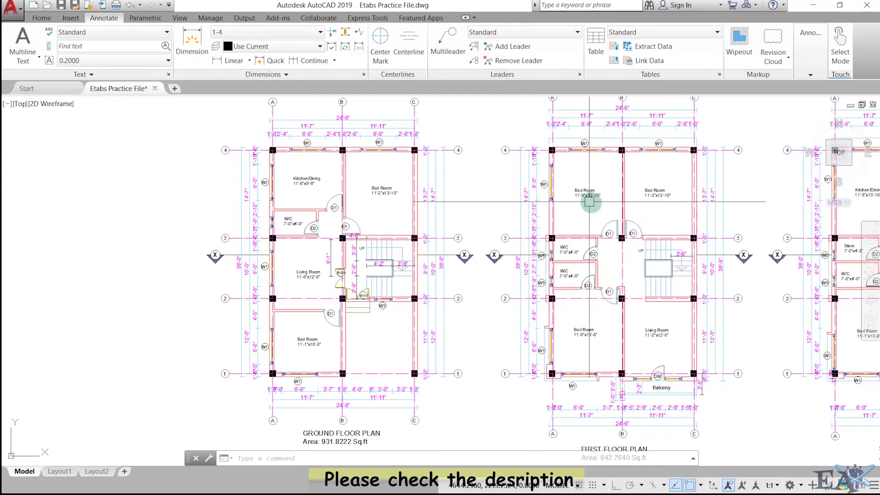
{"action": "middle_click_drag", "start_coordinate": [702, 220], "coordinate": [576, 220]}
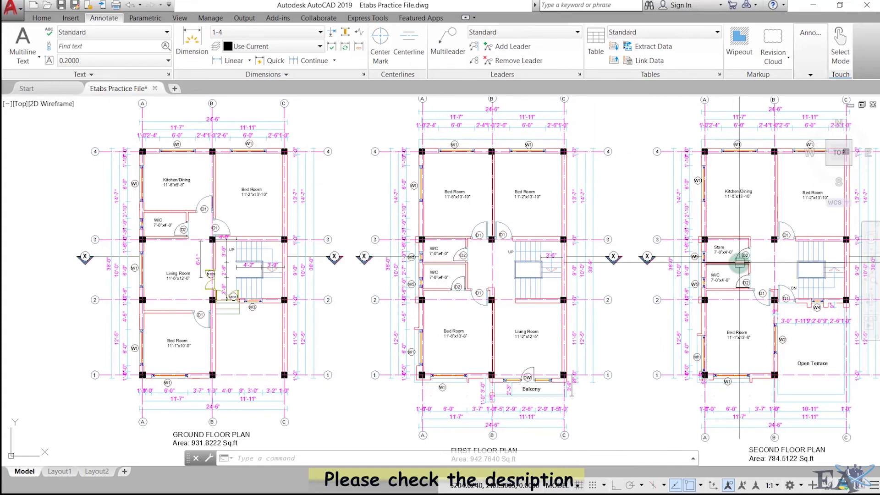
{"action": "mouse_move", "coordinate": [738, 263]}
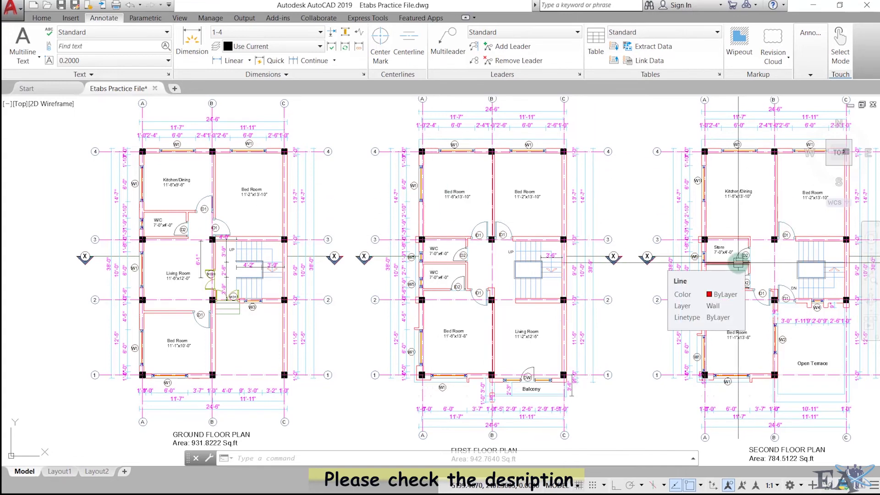
{"action": "key", "text": "ctrl+z"}
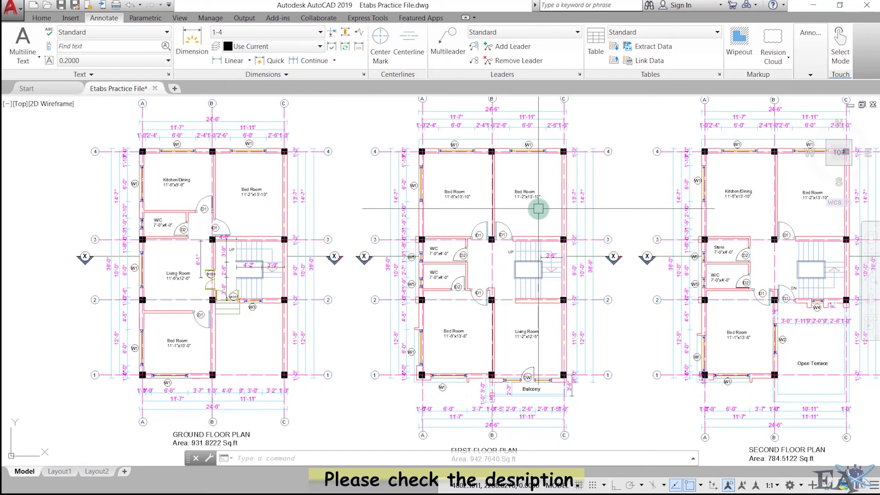
{"action": "middle_click_drag", "start_coordinate": [539, 208], "coordinate": [598, 215]}
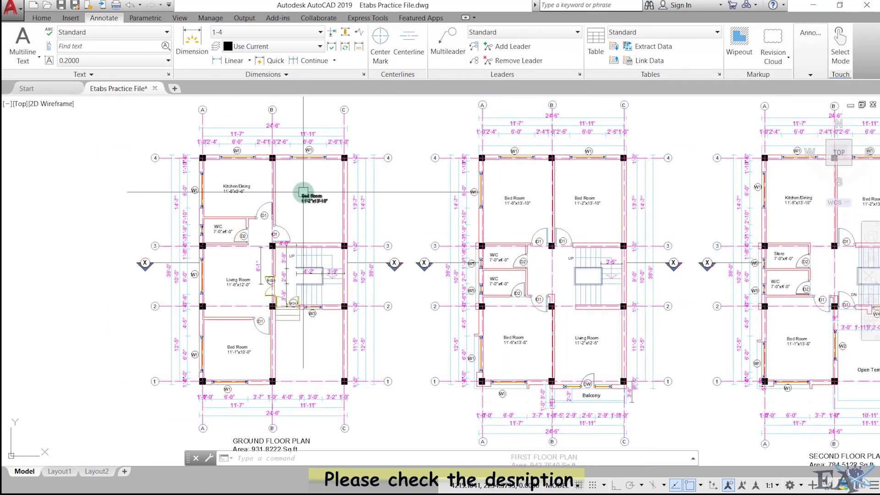